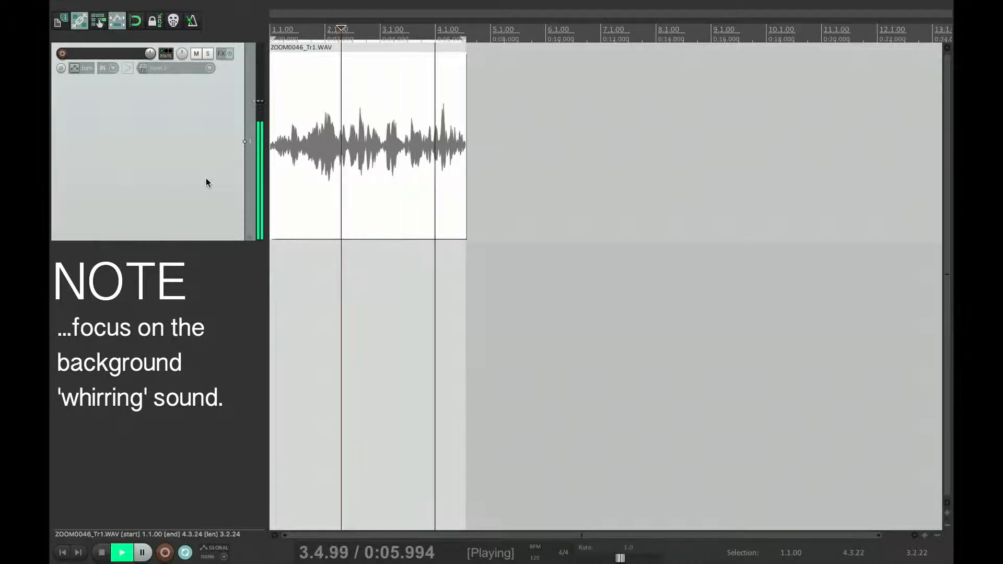
Step: Pause playback and add the VST ReaFir (FFT EQ+Dynamics Processor) effect to Track 1, filtering the plug-in list by "rea"
key("ctrl+space")
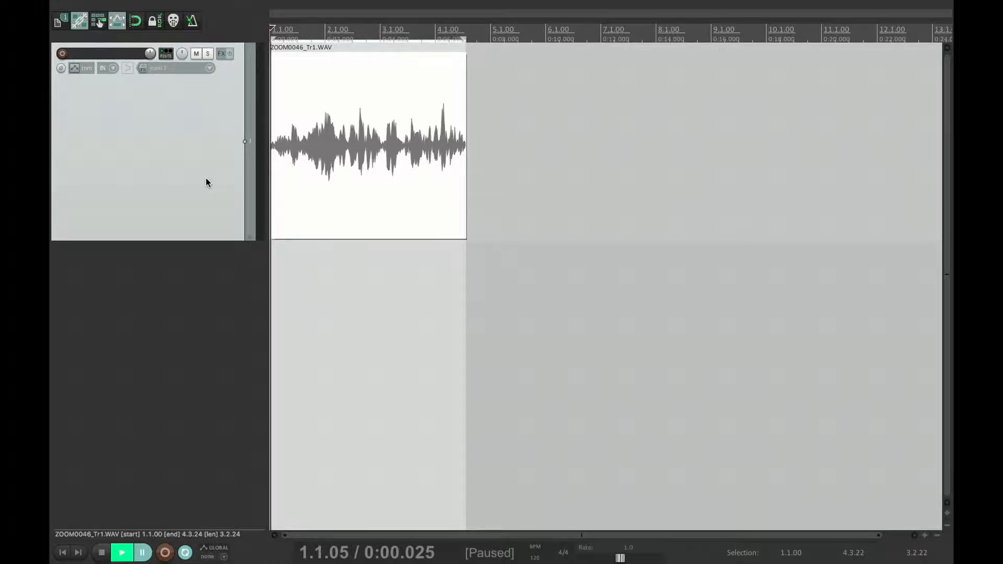
left_click(217, 48)
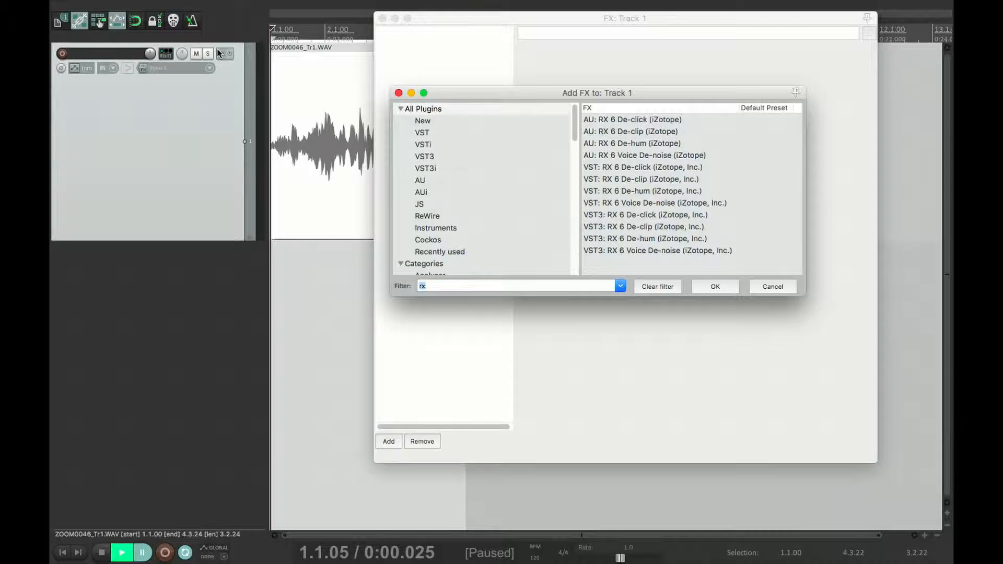
key("BackSpace")
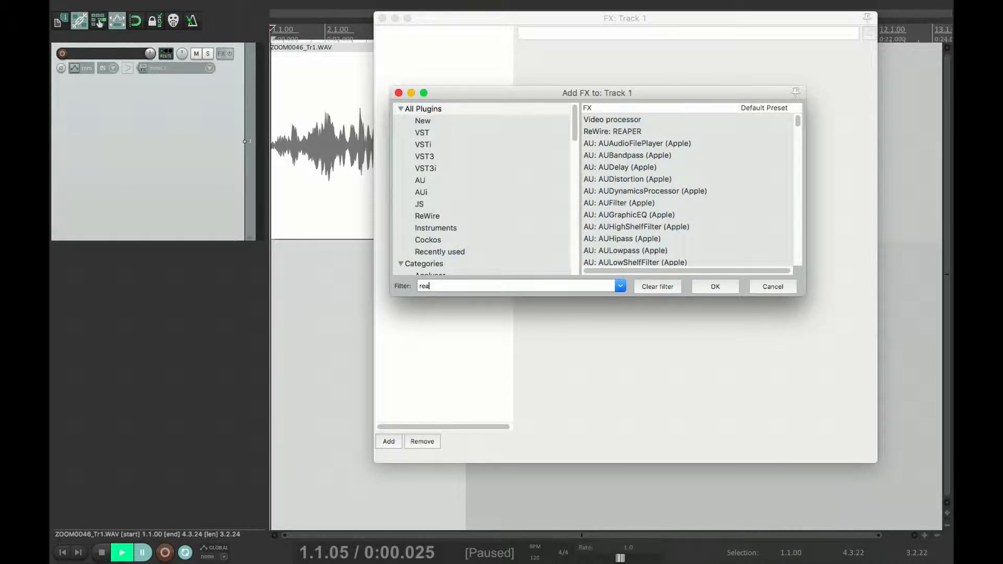
type("rea")
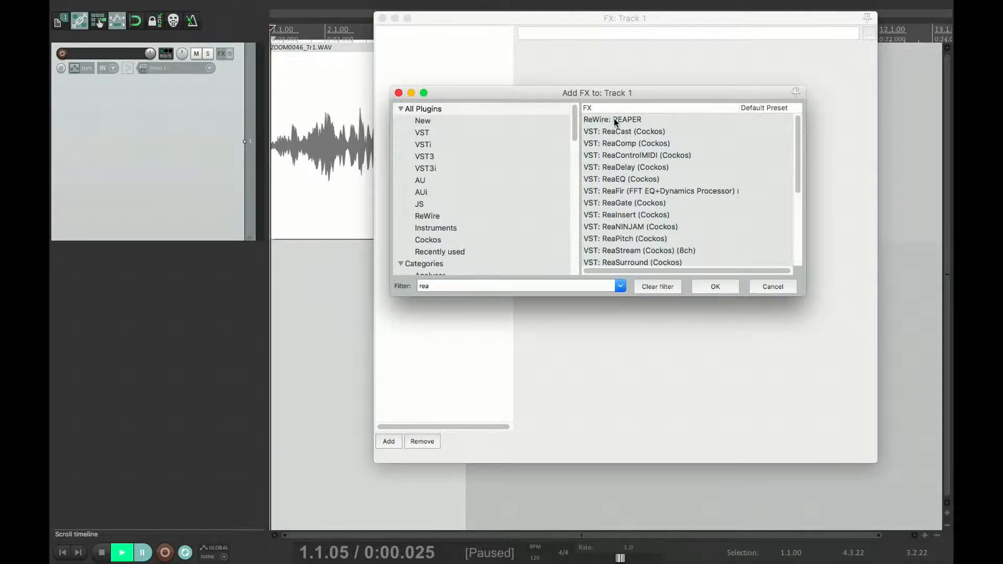
double_click(619, 192)
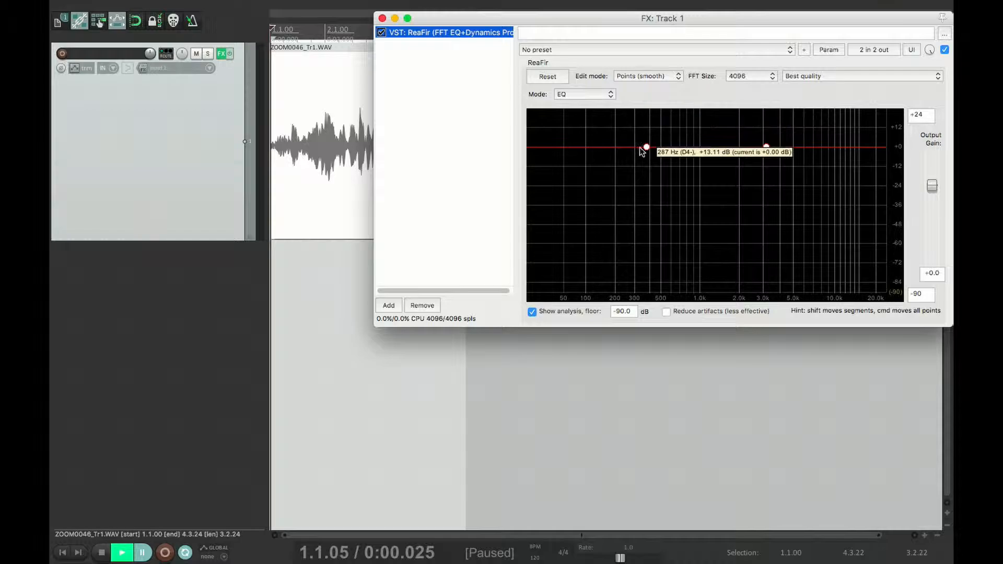
Step: Add two outer points to the ReaFir EQ curve and lower the inner points into a deep cut from about 193 Hz to 4 kHz
left_click(597, 147)
left_click(808, 146)
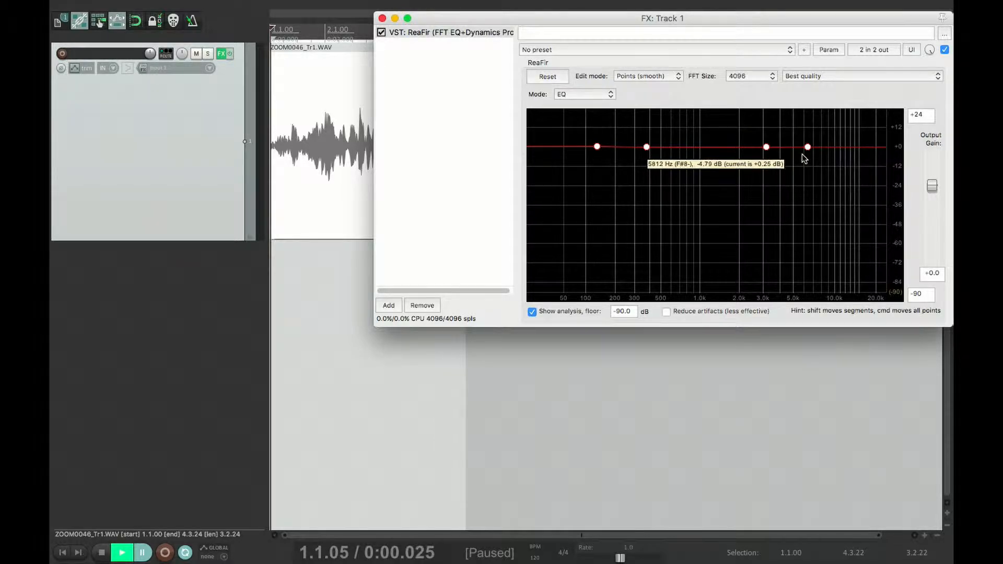
left_click_drag(646, 148, 616, 276)
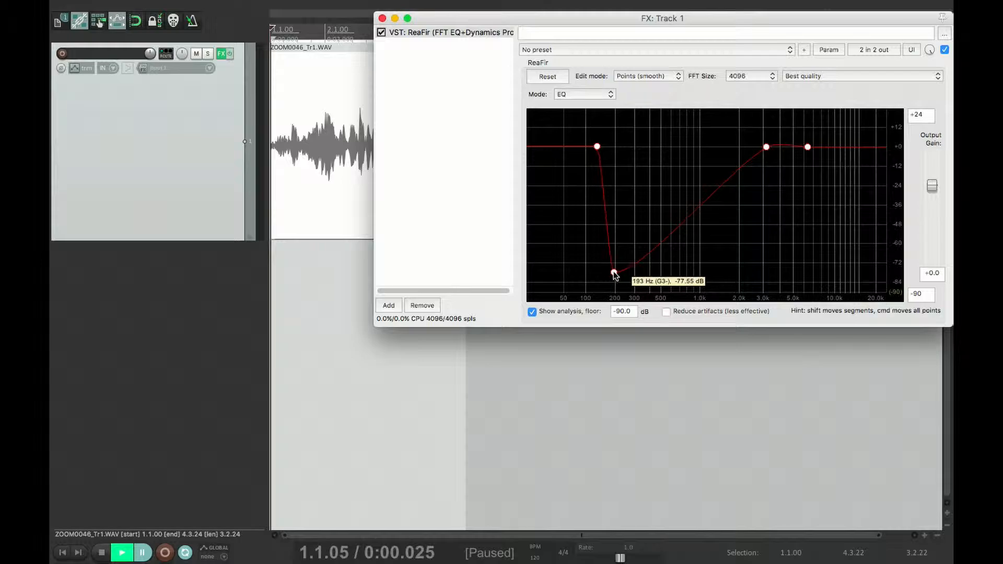
left_click_drag(767, 147, 780, 276)
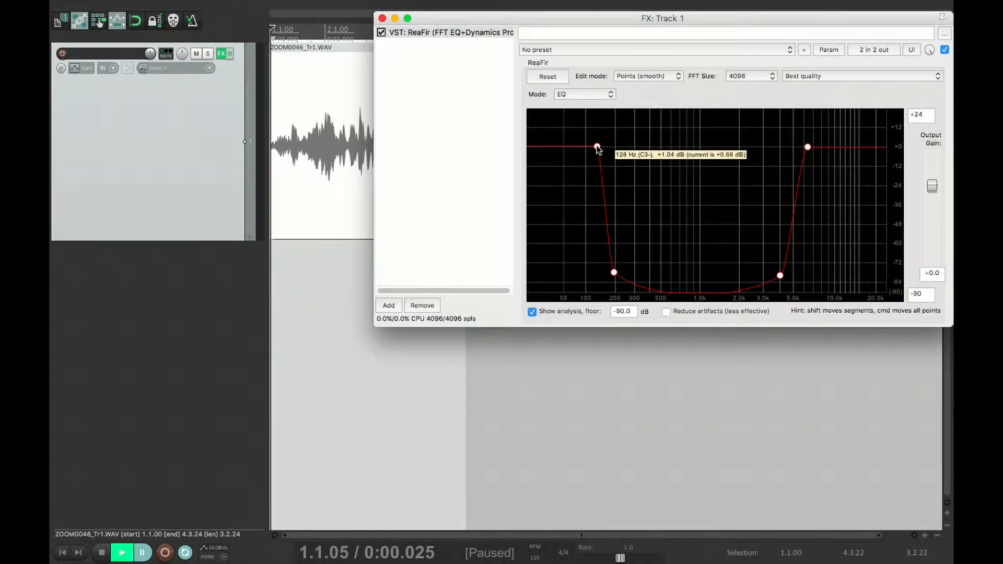
Step: Move all four curve points down so the cut covers about 50 to 200 Hz, and audition the clip
left_click_drag(597, 147, 534, 148)
left_click_drag(614, 271, 561, 279)
left_click_drag(779, 276, 616, 284)
left_click_drag(807, 148, 640, 151)
key("space")
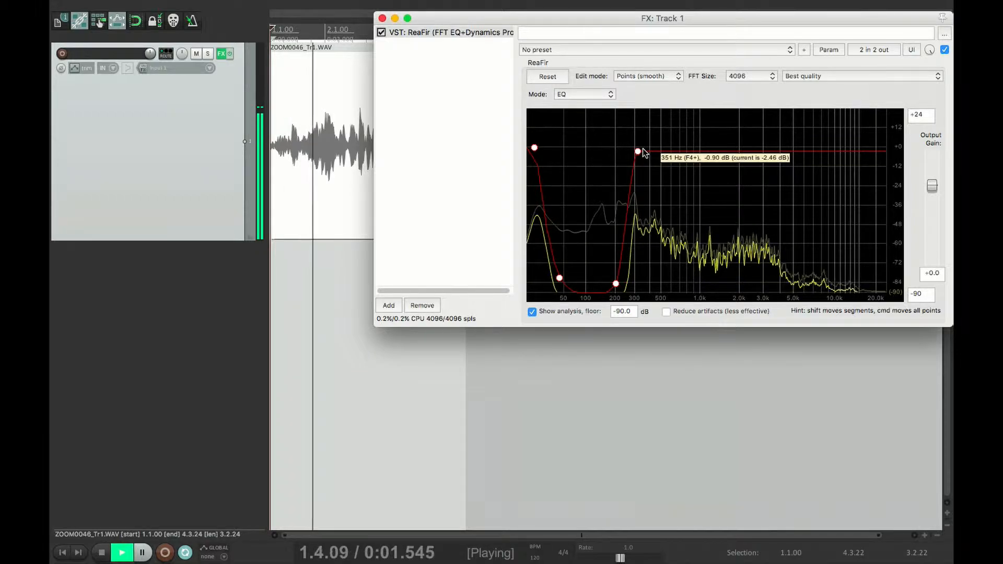
key("space")
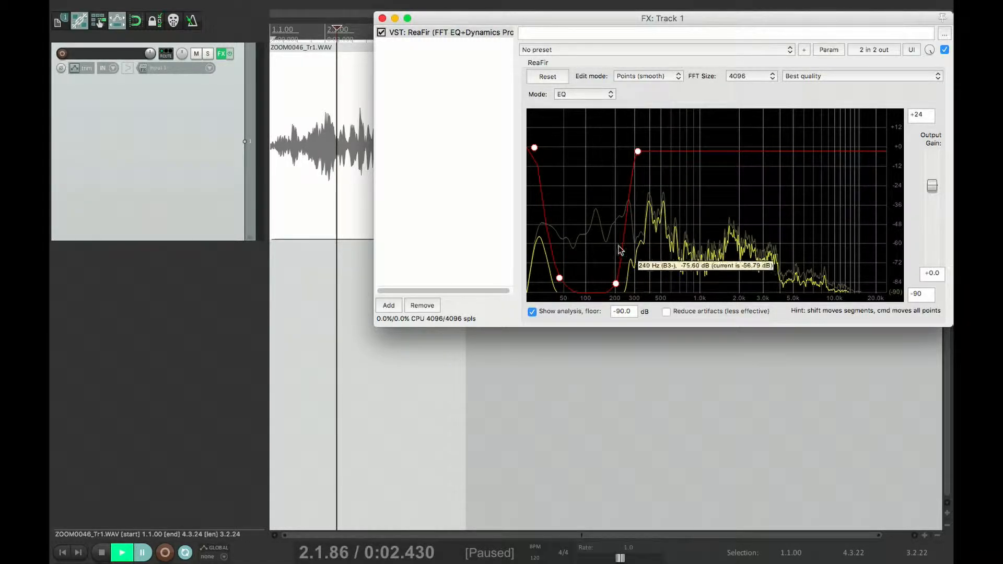
Step: Shift the four curve points up so the cut spans about 200 Hz to 1.1 kHz, and audition the clip, replaying it from near the start
left_click_drag(638, 152, 722, 150)
left_click_drag(616, 281, 707, 282)
left_click_drag(560, 278, 622, 286)
left_click_drag(537, 148, 610, 150)
key("space")
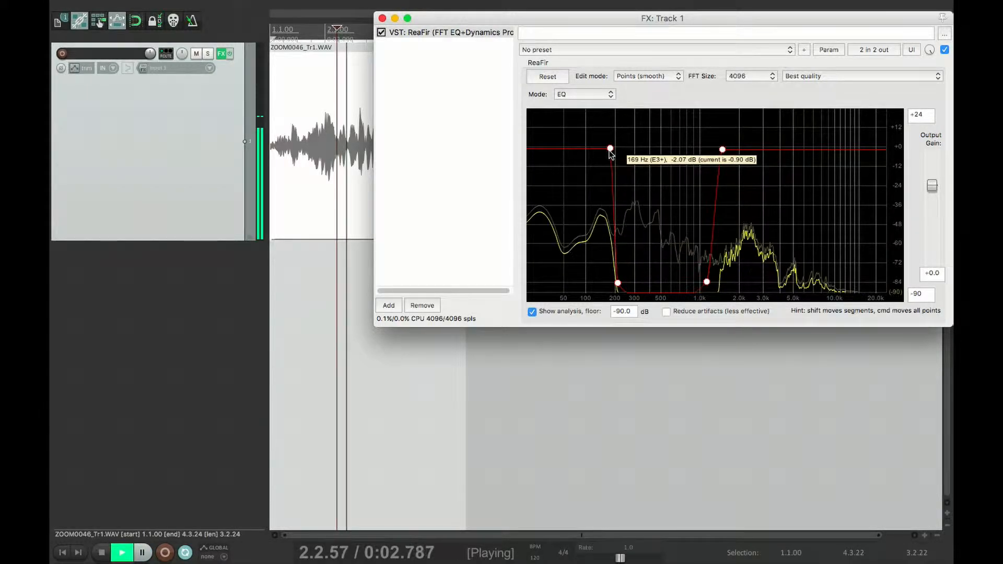
key("ctrl+space")
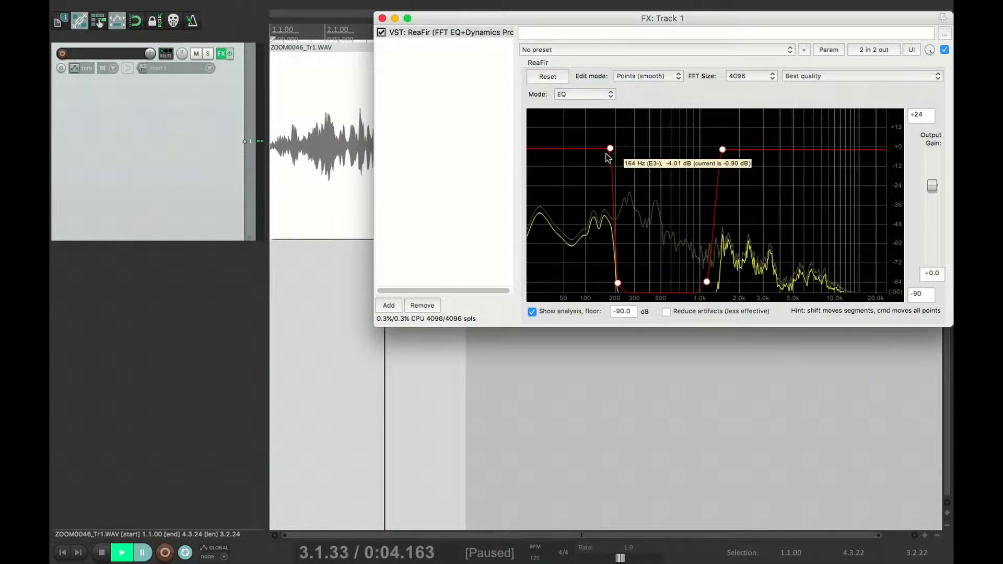
left_click(301, 29)
key("space")
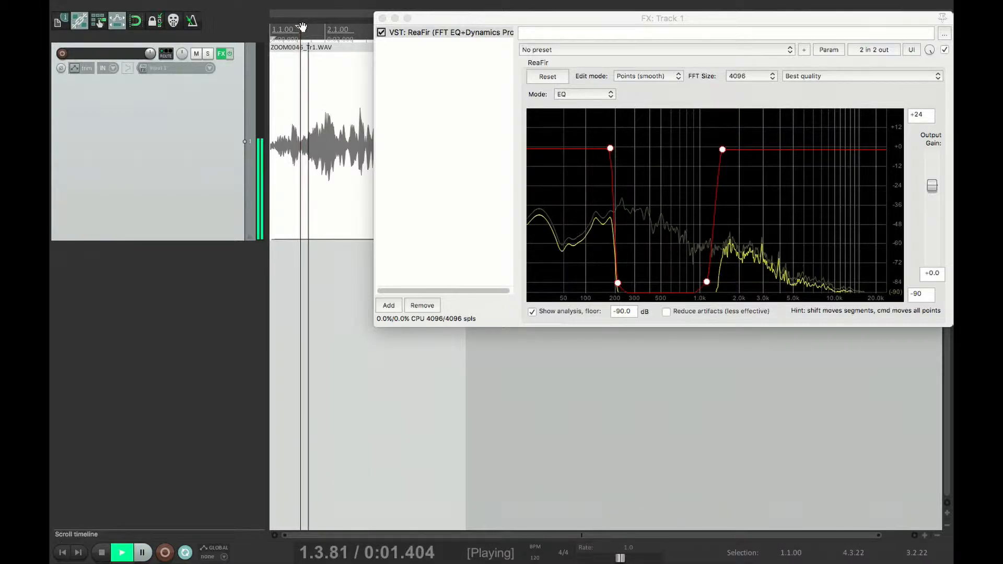
key("ctrl+space")
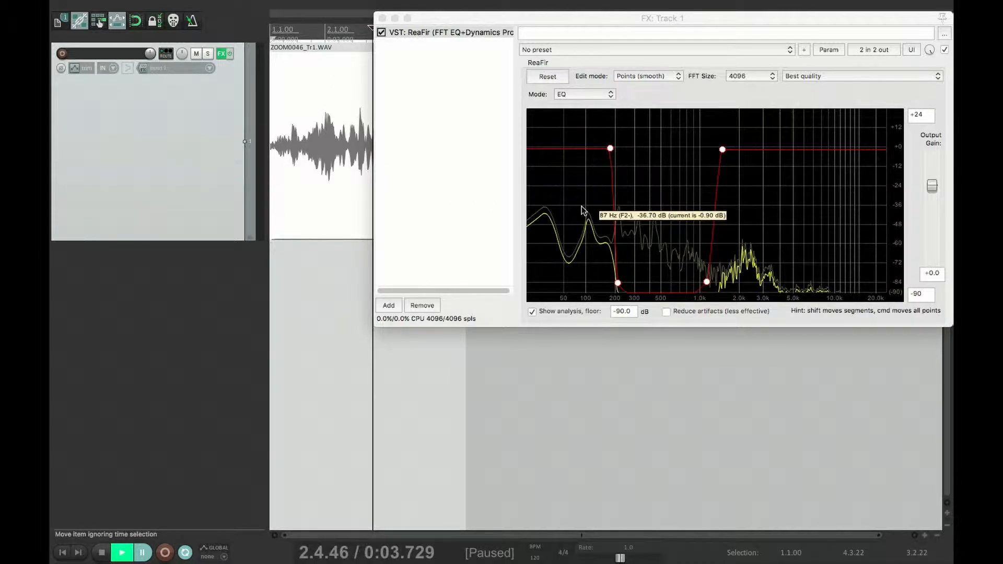
Step: During playback, narrow the cut by moving its lower-frequency floor point to about 791 Hz at -82 dB and its upper shoulder alongside, then pause
left_click(616, 283)
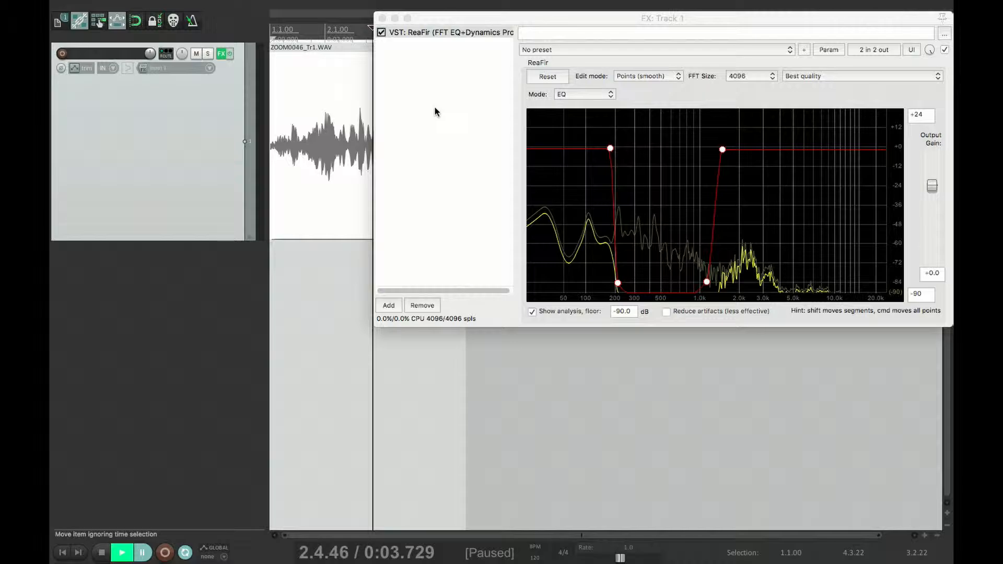
key("space")
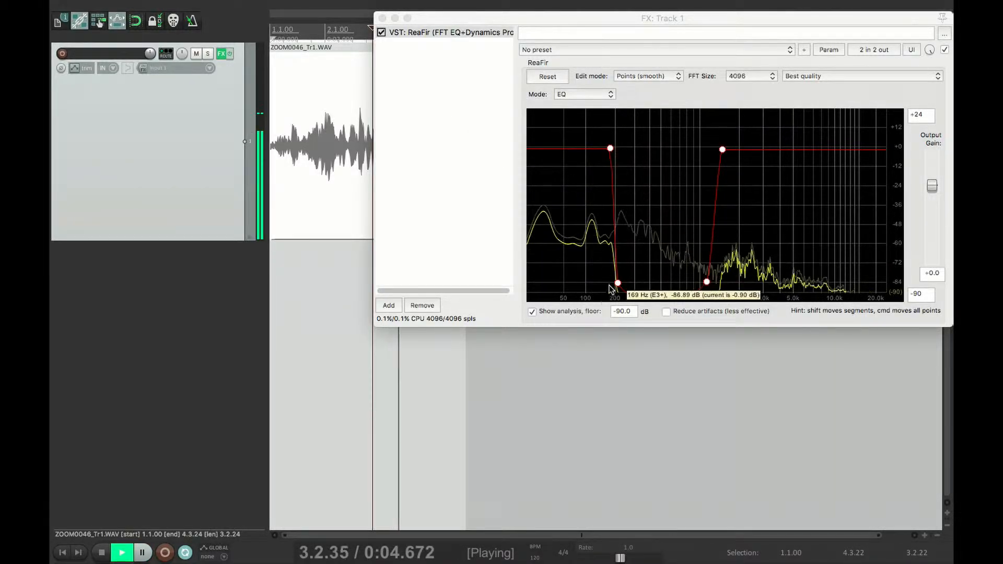
left_click_drag(618, 284, 685, 280)
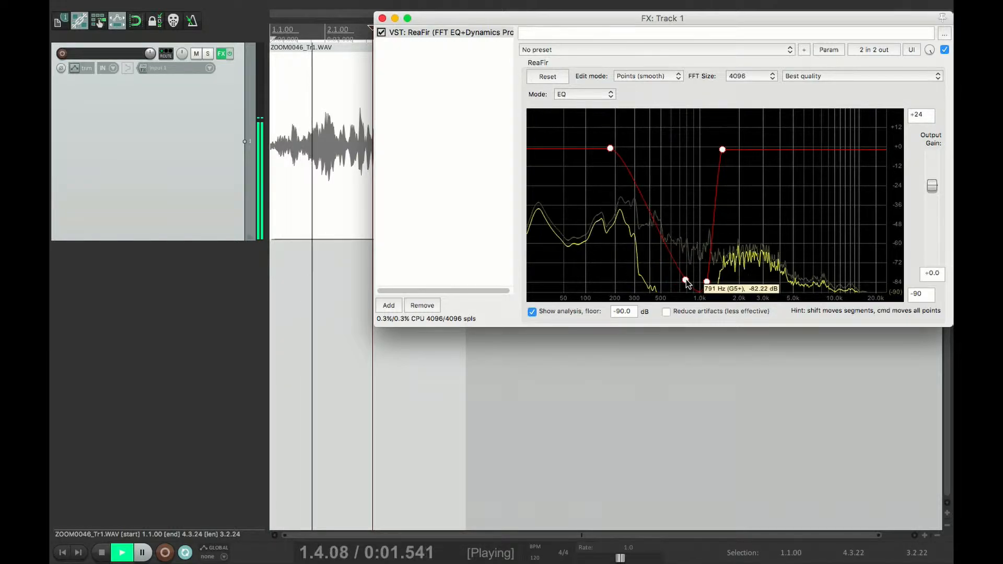
left_click_drag(610, 149, 676, 149)
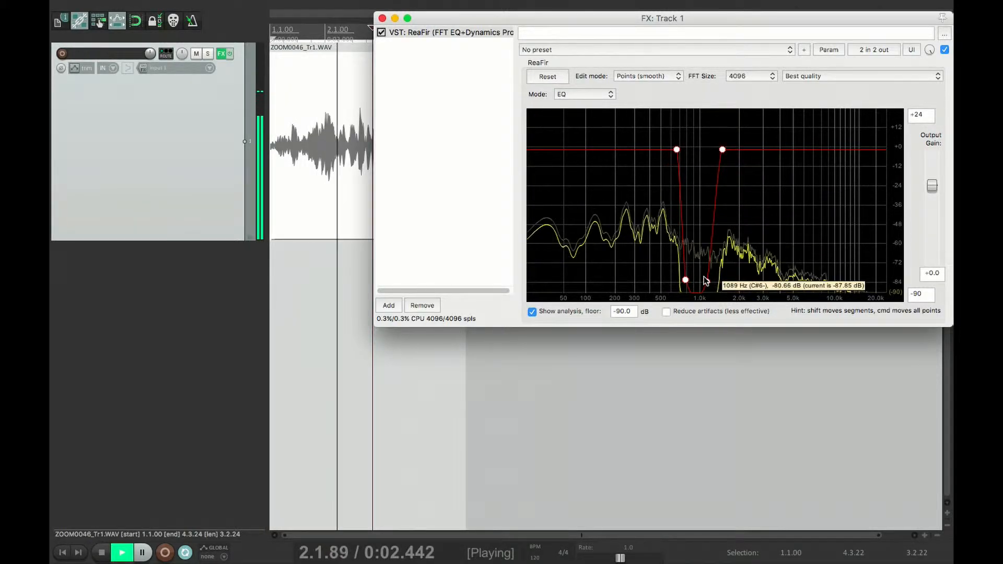
key("Return")
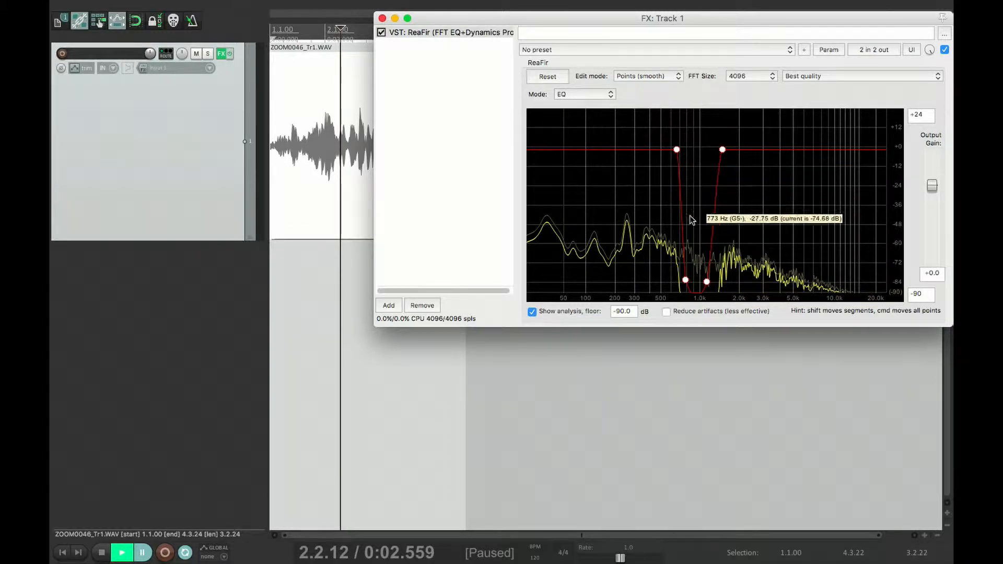
Step: Raise both floor points of the cut to about -65 dB while listening to the clip
left_click_drag(706, 281, 681, 250)
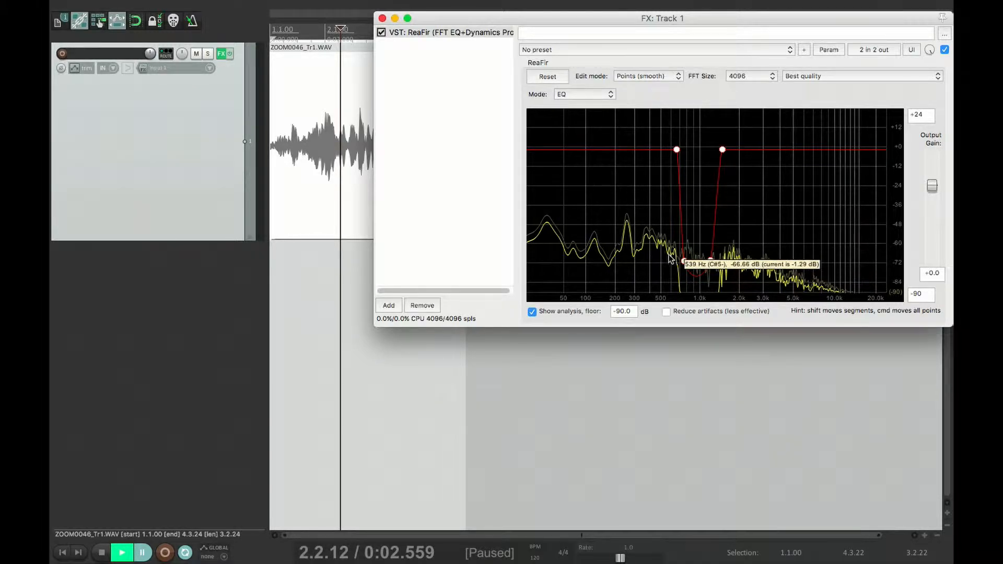
key("space")
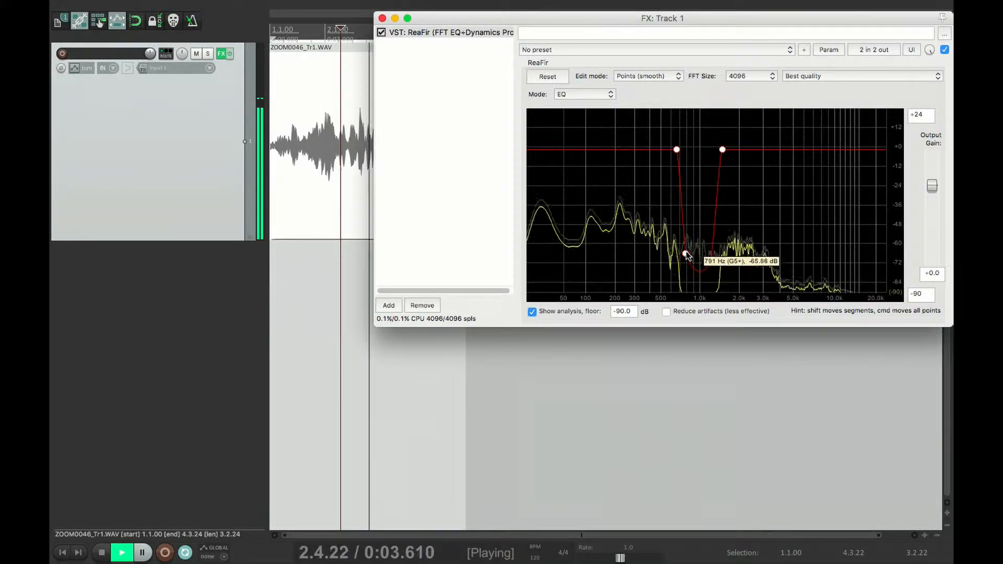
left_click(710, 253)
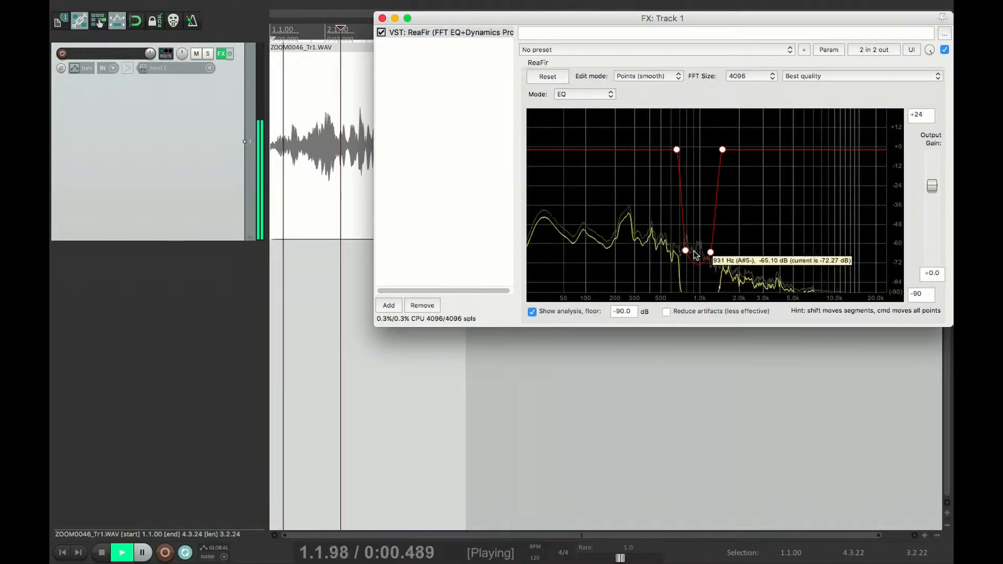
Step: Fine-tune the cut during playback, placing its low-frequency shoulder at about 714 Hz and its high-frequency floor point at about 1189 Hz, -63.5 dB
left_click_drag(677, 149, 680, 150)
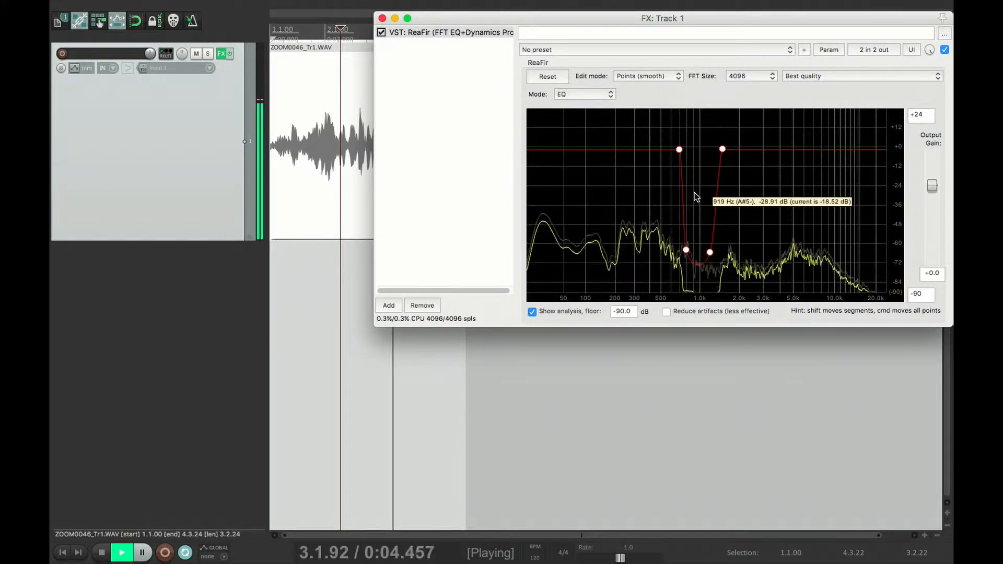
left_click_drag(685, 249, 689, 249)
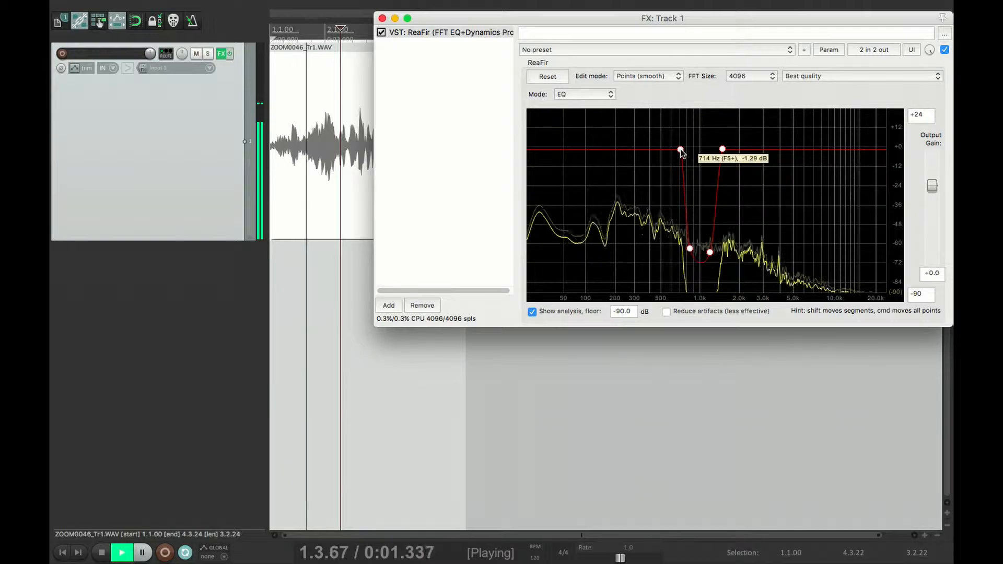
left_click_drag(710, 253, 709, 250)
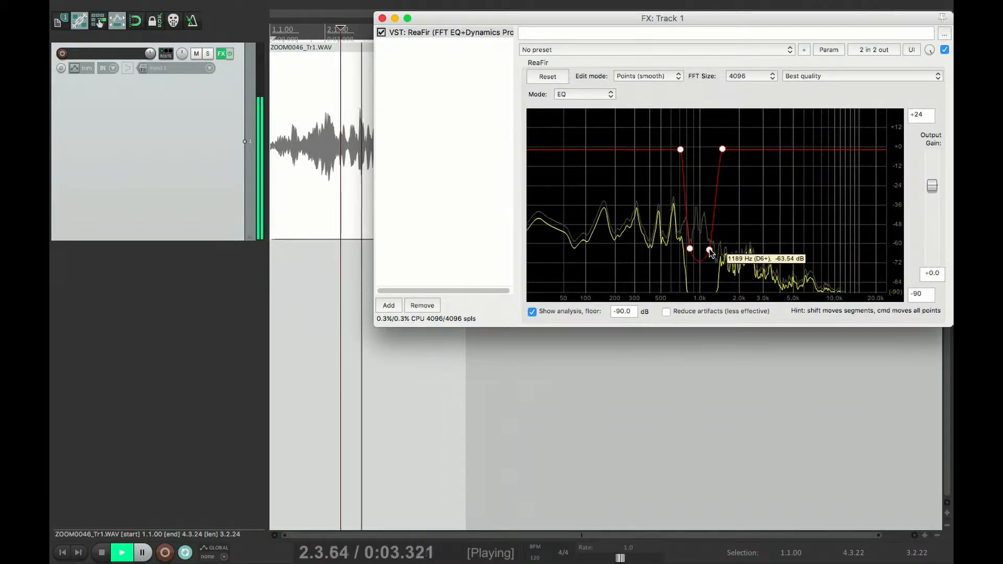
key("Return")
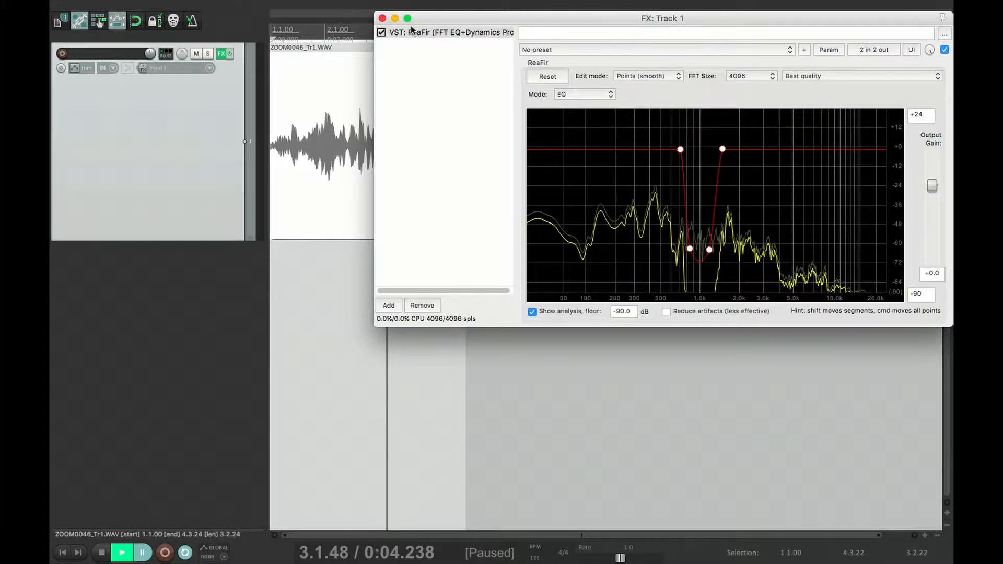
Step: Bypass ReaFir and add the AU RX 6 De-hum (iZotope) effect to Track 1, filtering the plug-in list by "rx"
left_click(382, 32)
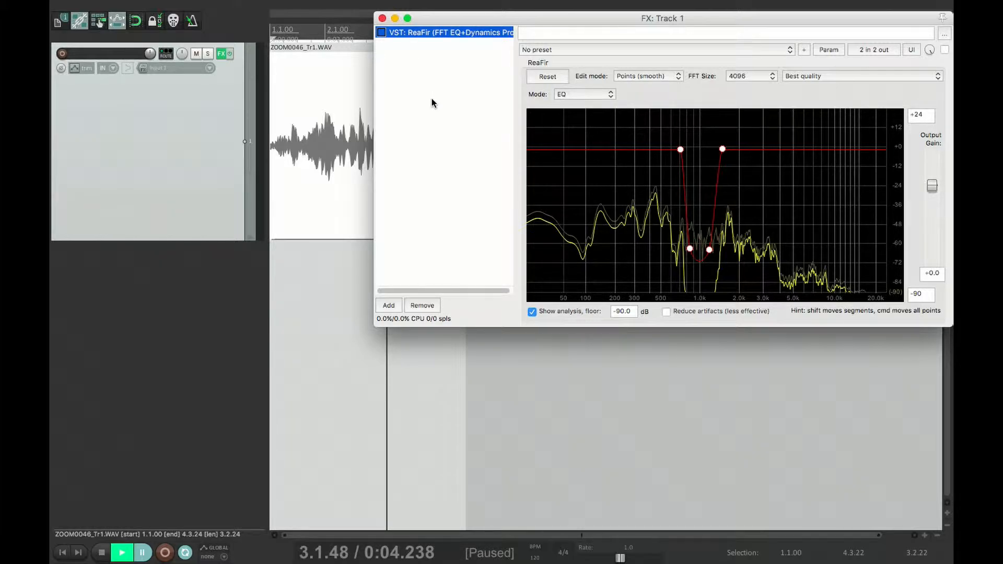
left_click(389, 305)
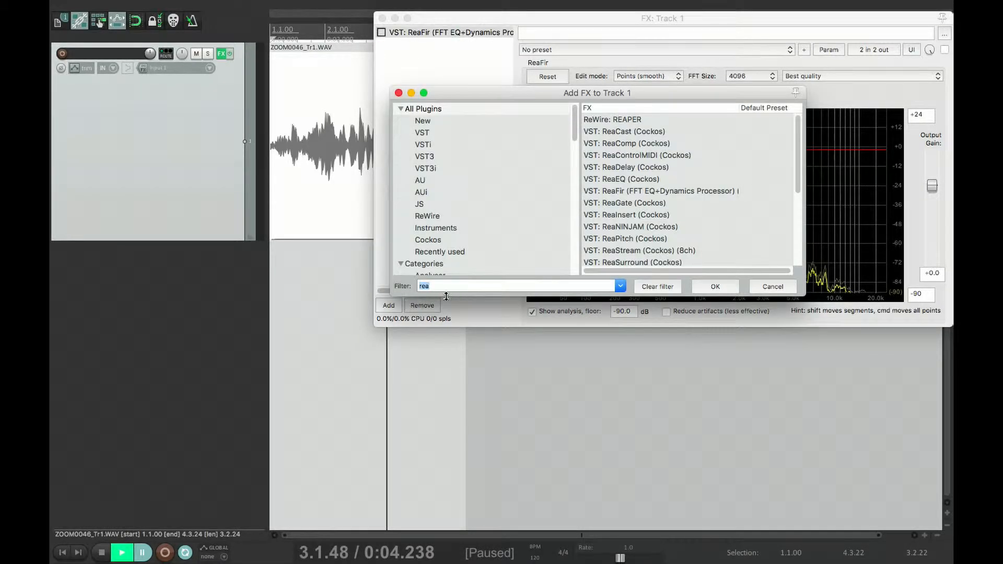
type("rx")
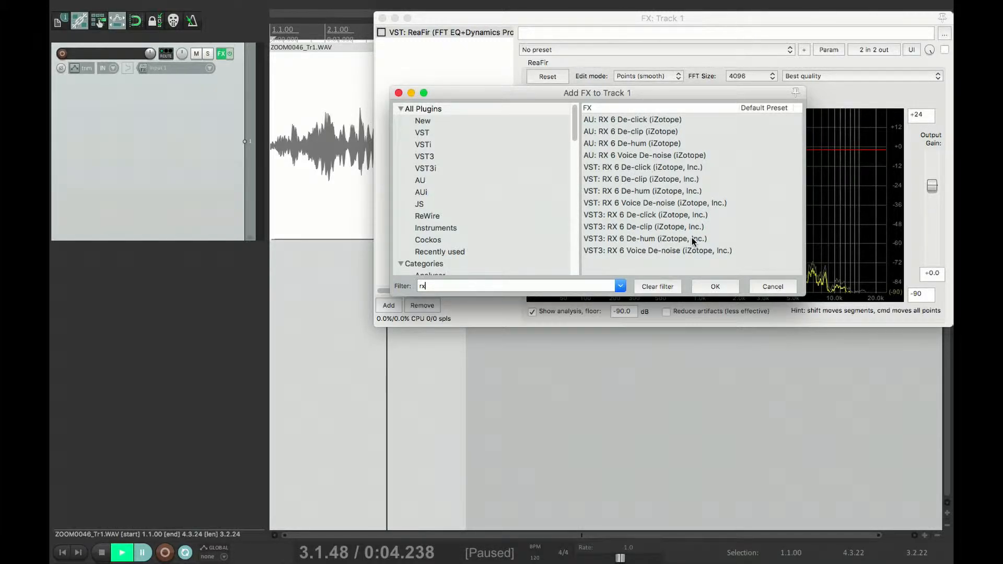
double_click(631, 143)
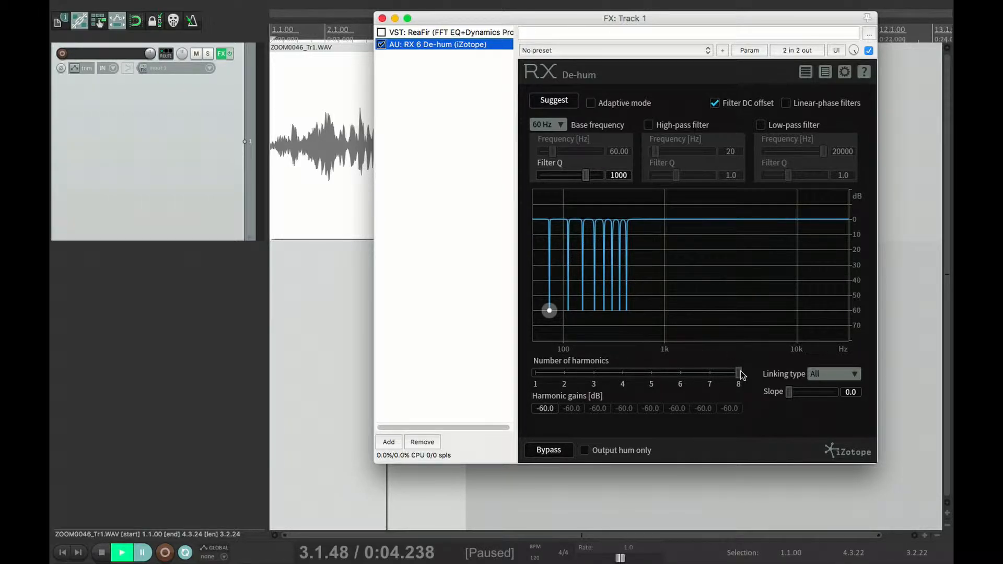
Step: Reduce De-hum to 1 harmonic and place its notch at about 845 Hz and -64.5 dB, with Adaptive mode switched off
left_click_drag(741, 375, 534, 372)
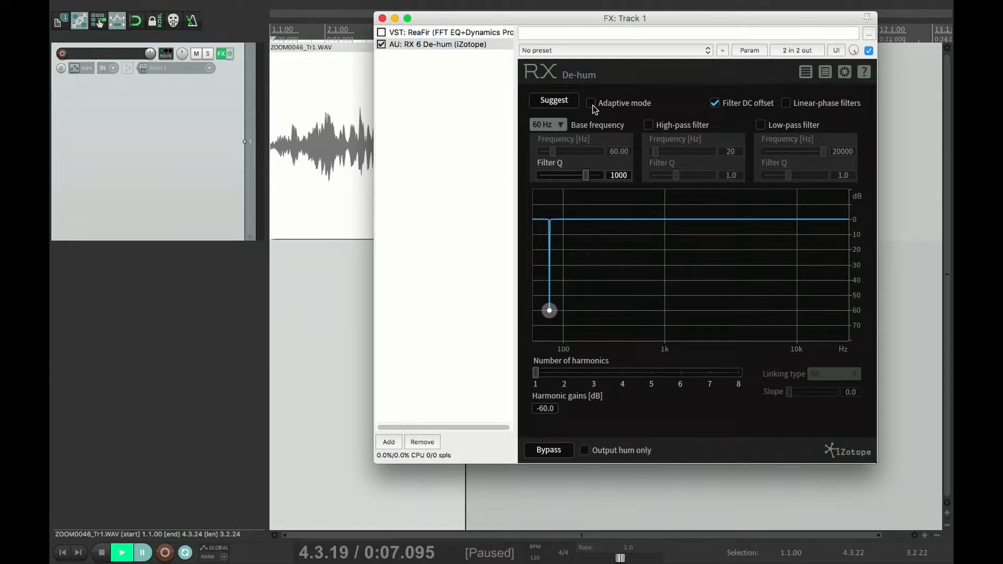
left_click(592, 103)
left_click_drag(554, 315, 657, 319)
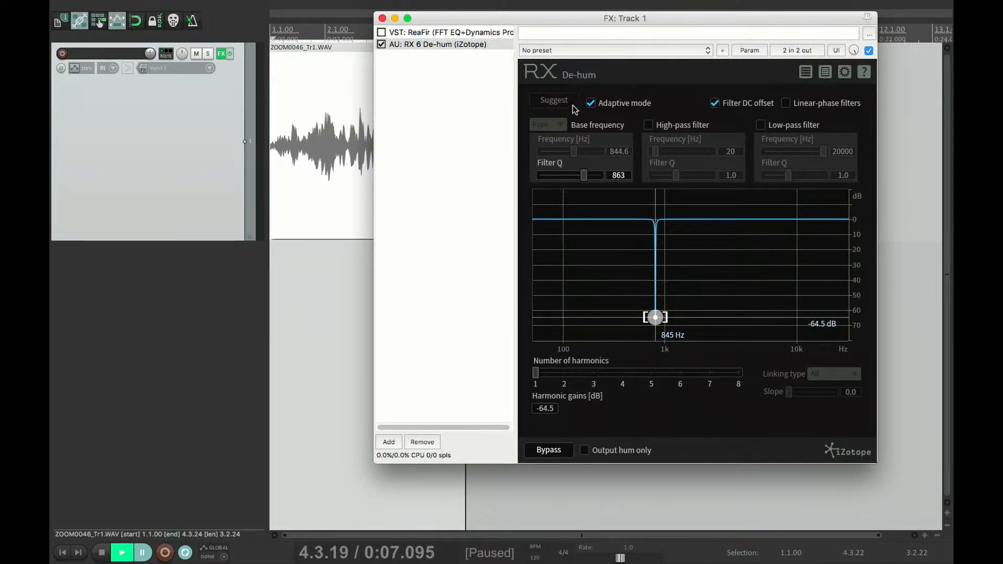
left_click(592, 104)
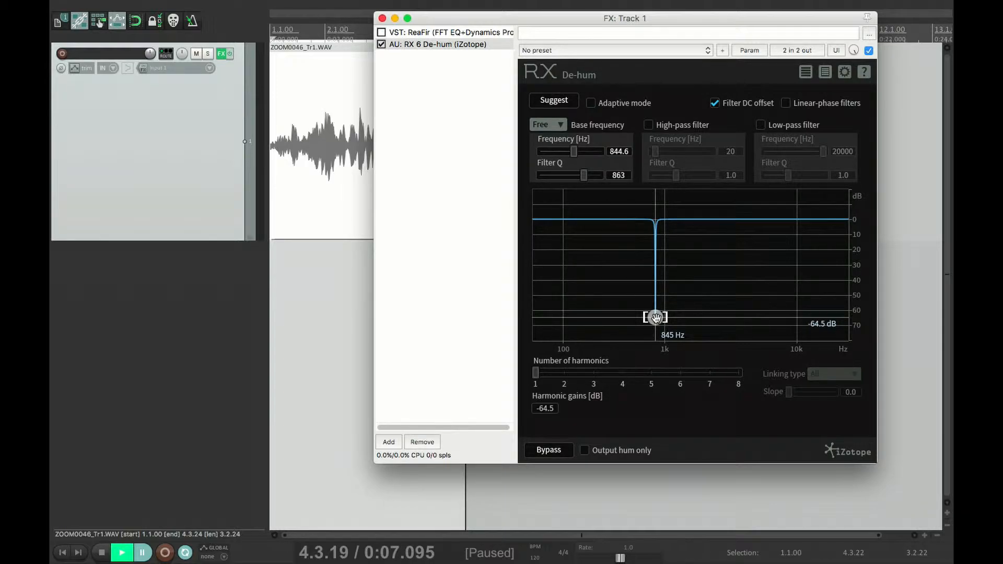
Step: Tune the De-hum notch by ear to about 854.5 Hz and -67.8 dB, with a Filter Q of about 78.7
key("space")
mouse_move(656, 317)
left_mouse_down()
mouse_move(648, 321)
mouse_move(660, 329)
left_mouse_up()
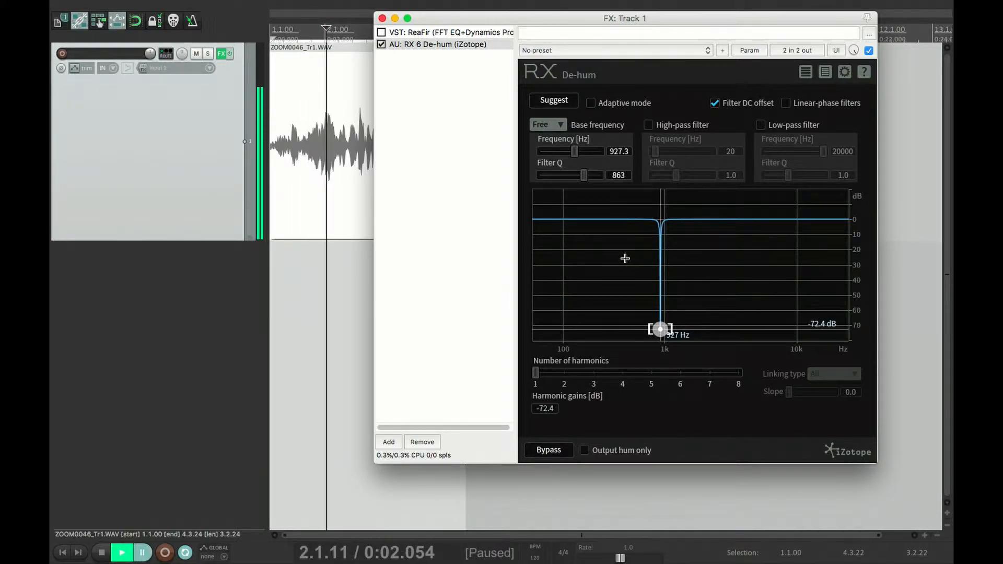
key("ctrl+space")
left_click_drag(585, 179, 554, 180)
key("space")
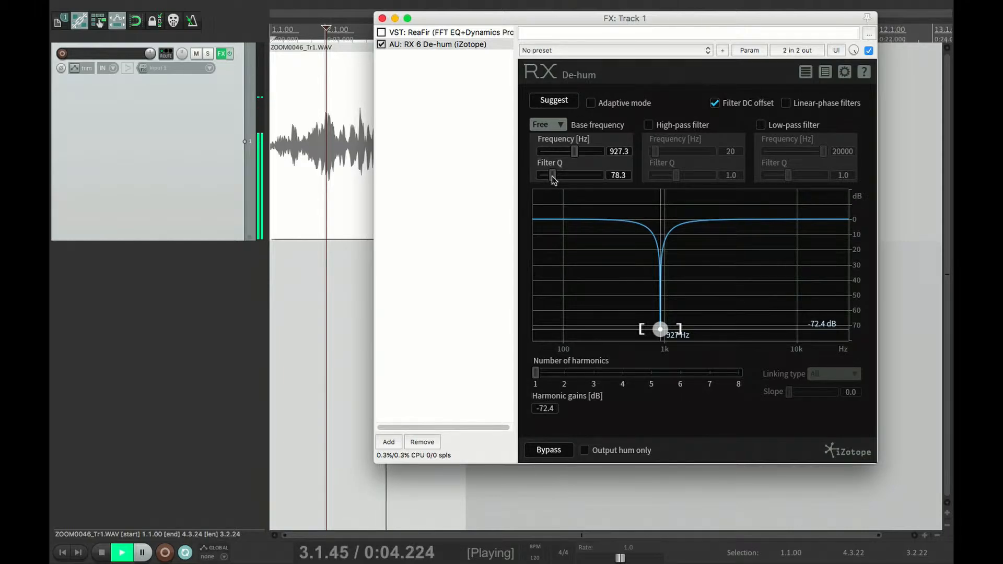
left_click_drag(660, 329, 656, 322)
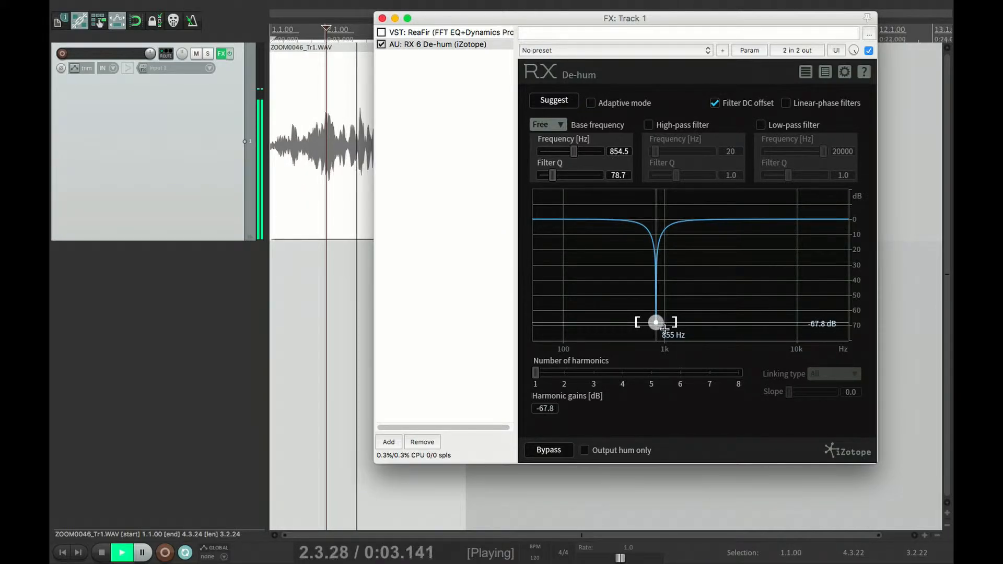
key("Return")
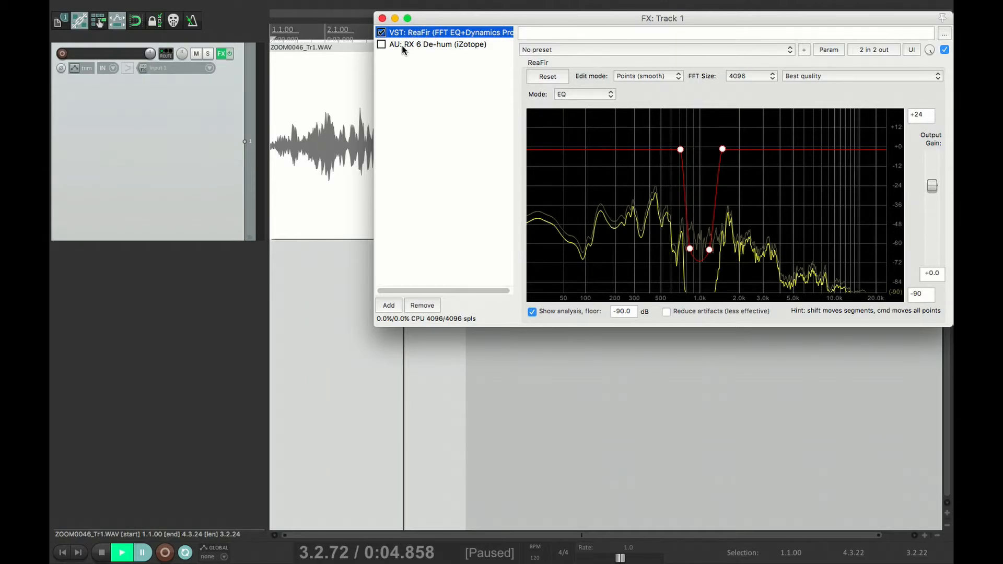
Step: Switch from ReaFir to De-hum for comparison, then bypass De-hum and return to the ReaFir entry
left_click(402, 45)
left_click(381, 44)
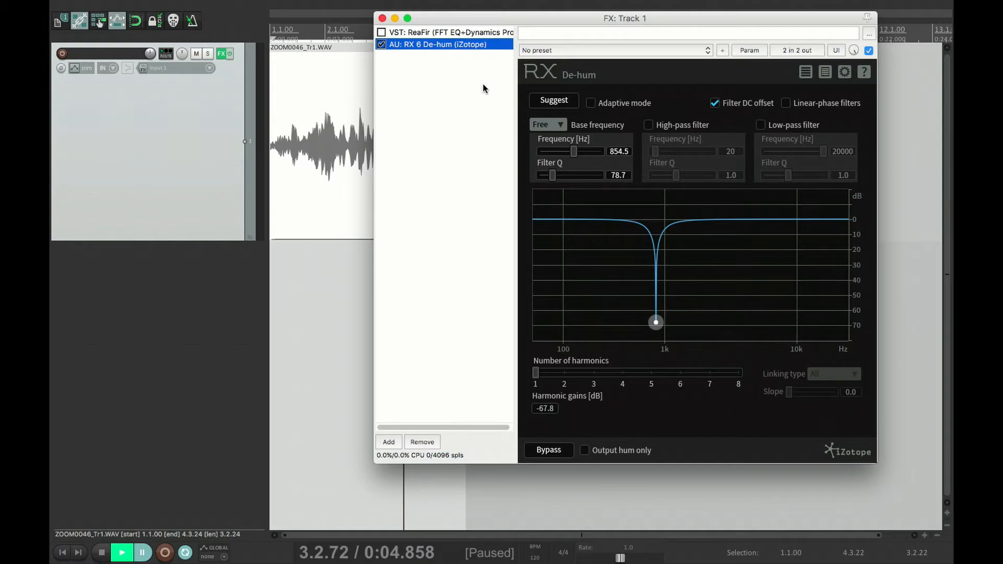
left_click(382, 44)
left_click(403, 32)
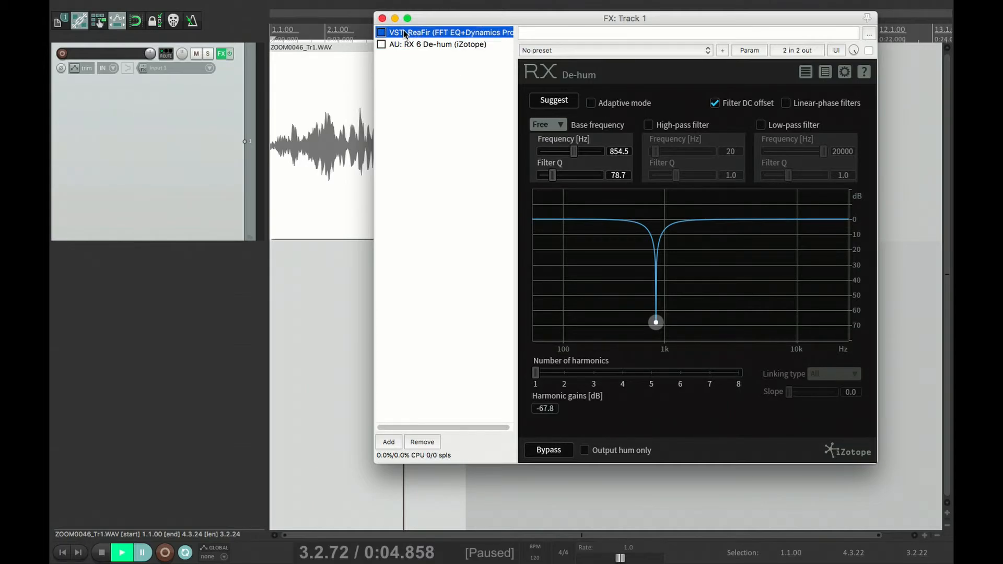